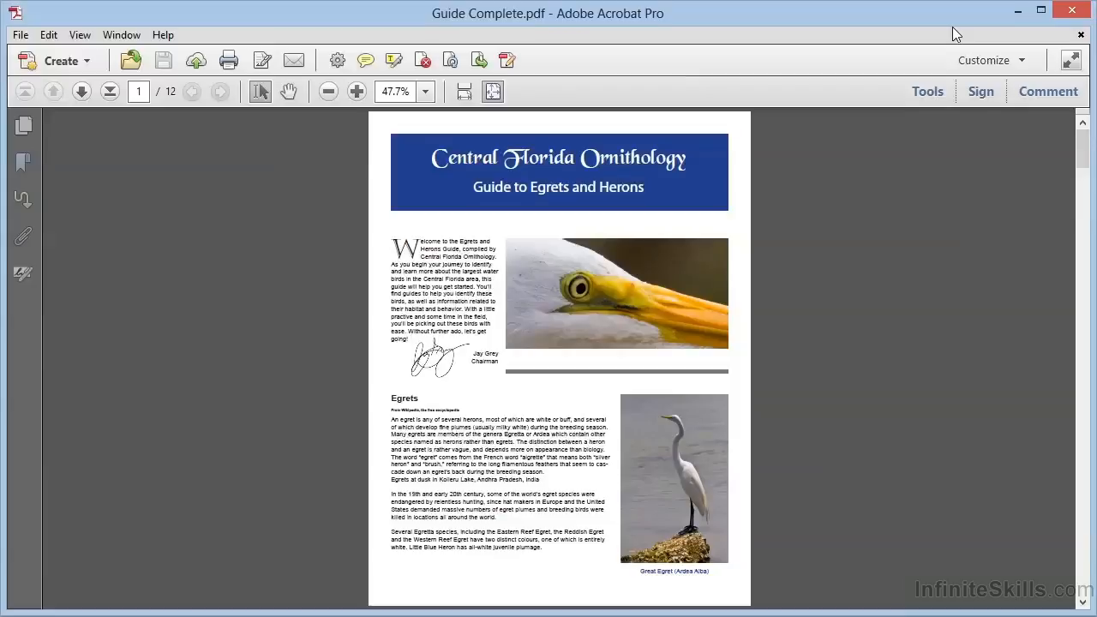
Step: Open Split Document for Guide Complete.pdf from the Pages tools
{"action": "left_click", "coordinate": [929, 94]}
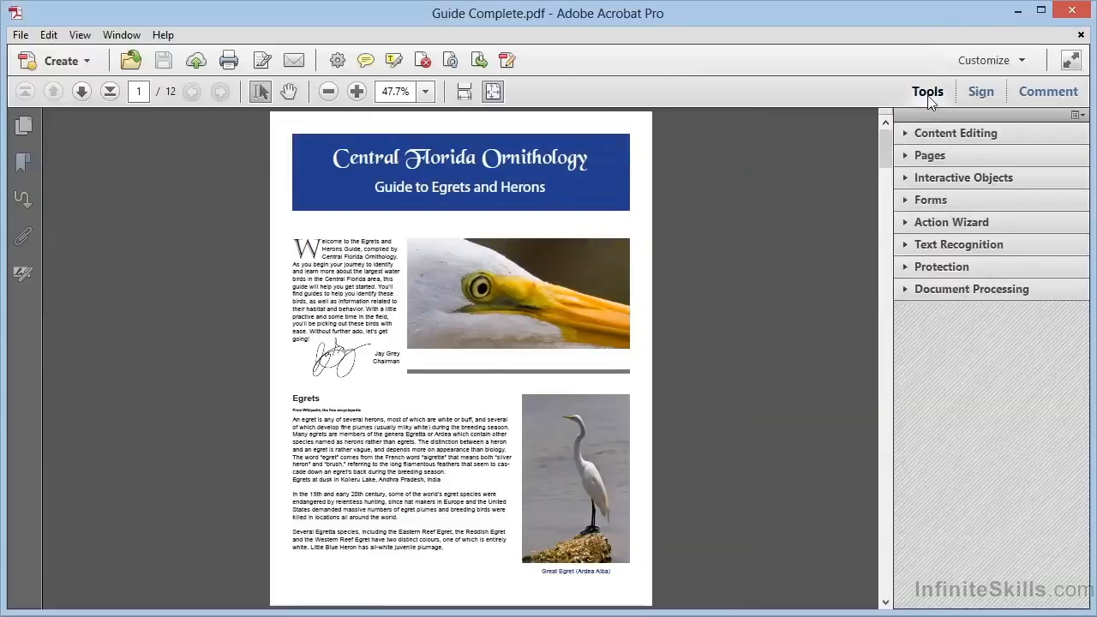
{"action": "left_click", "coordinate": [943, 157]}
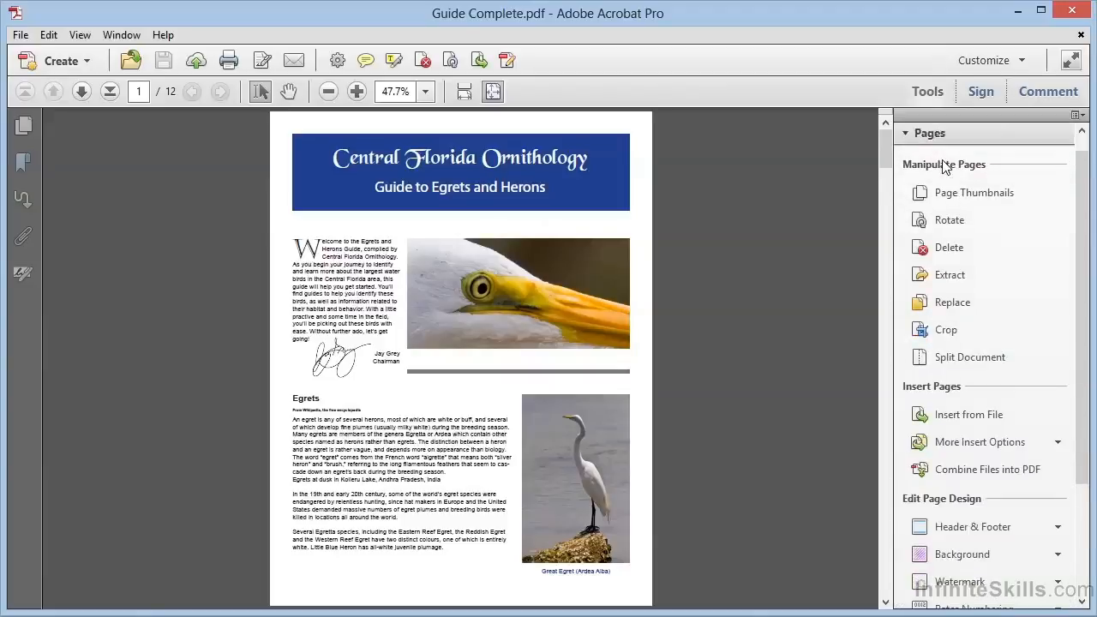
{"action": "left_click", "coordinate": [970, 362]}
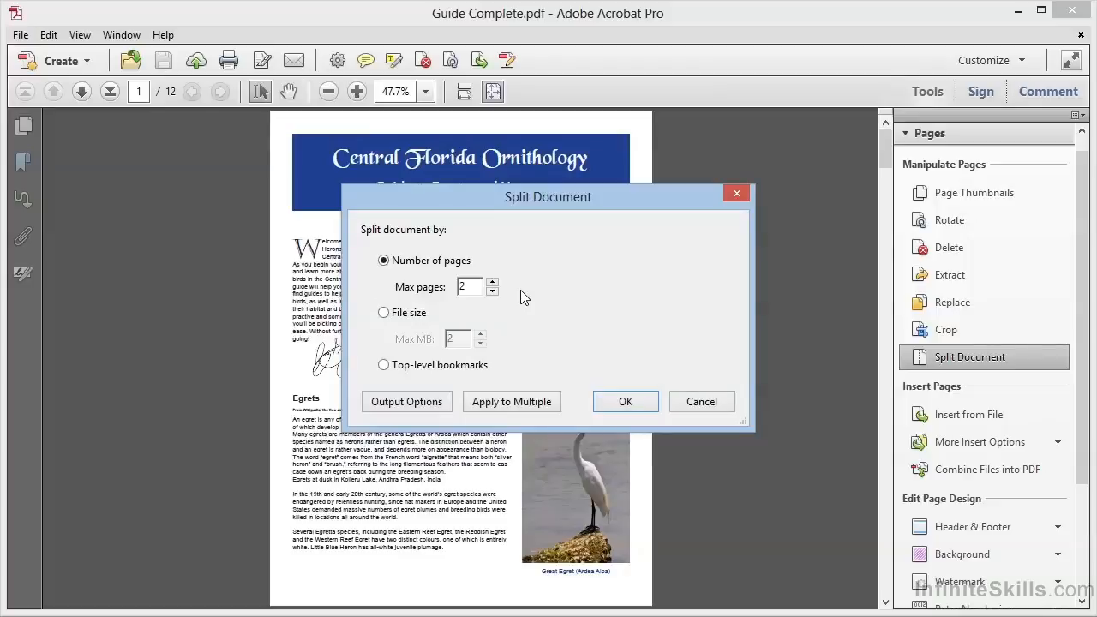
Step: After trying other split modes, split by Number of pages with max 1 page per file, then open Output Options
{"action": "left_click", "coordinate": [493, 291]}
{"action": "left_click", "coordinate": [493, 283]}
{"action": "left_click", "coordinate": [493, 282]}
{"action": "left_click", "coordinate": [384, 313]}
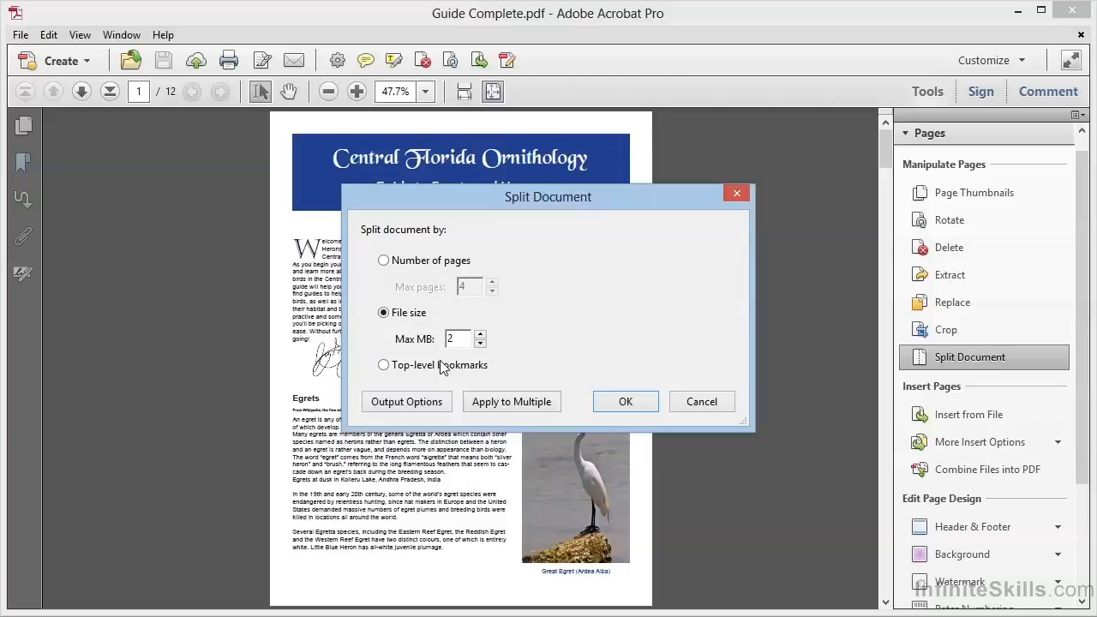
{"action": "left_click", "coordinate": [442, 366]}
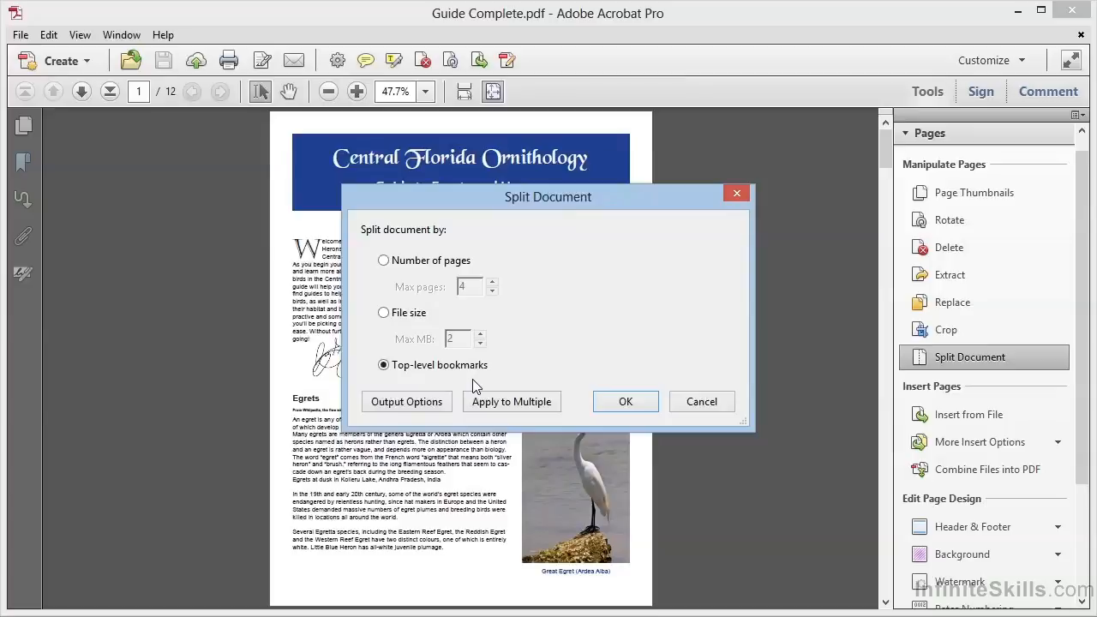
{"action": "left_click", "coordinate": [401, 267]}
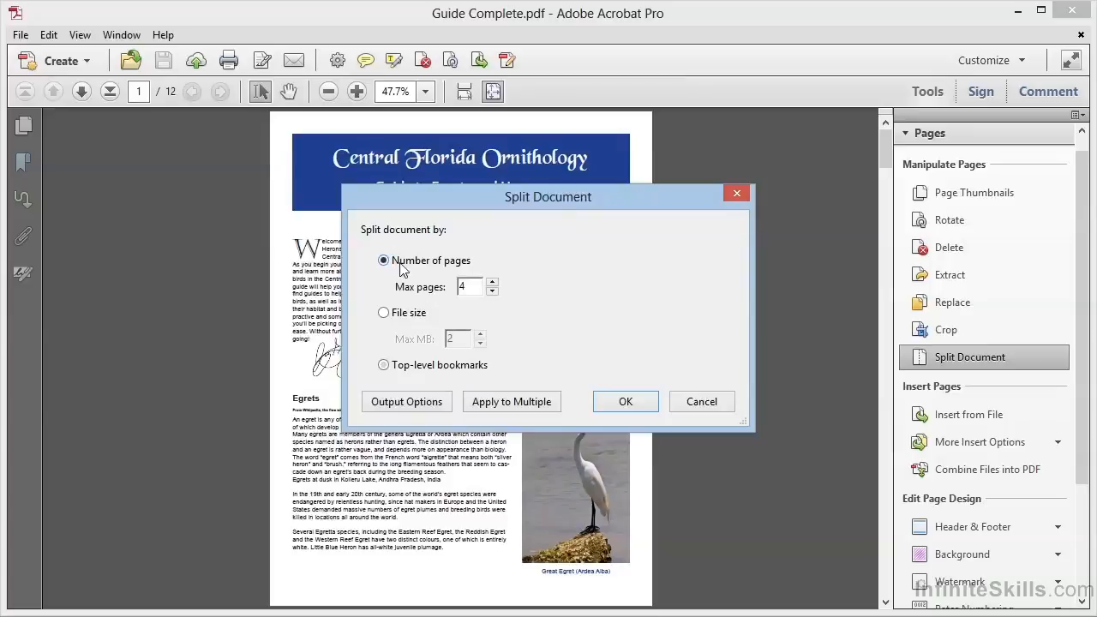
{"action": "left_click", "coordinate": [493, 291]}
{"action": "left_click", "coordinate": [493, 290]}
{"action": "left_click", "coordinate": [493, 291]}
{"action": "left_click", "coordinate": [411, 403]}
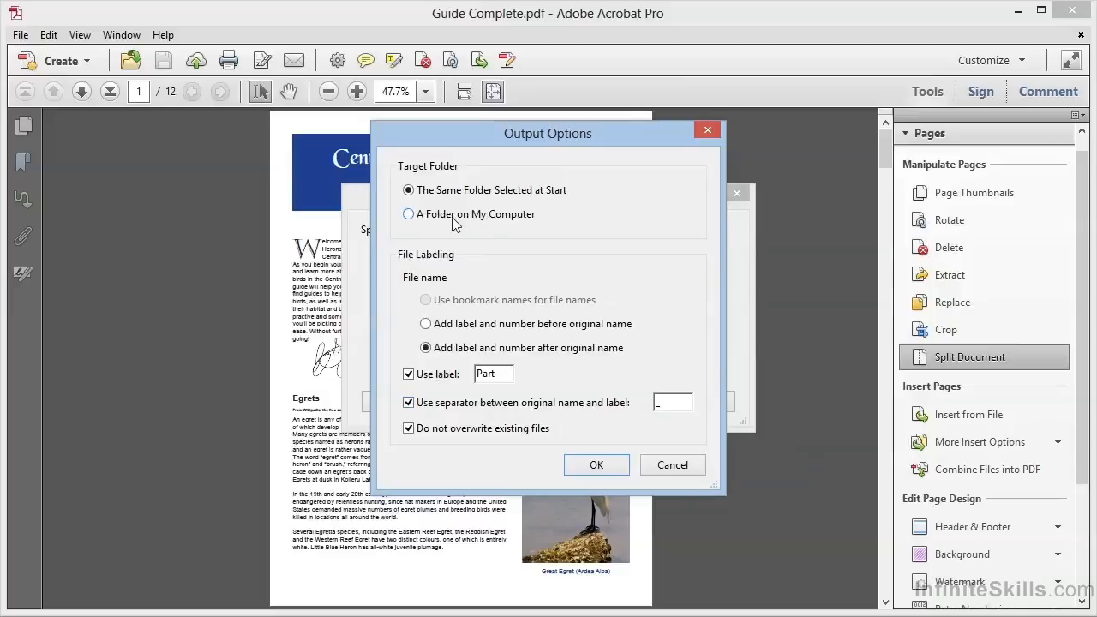
Step: Send the split files to a newly created Parts folder on the Desktop
{"action": "left_click", "coordinate": [409, 214]}
{"action": "left_click", "coordinate": [586, 218]}
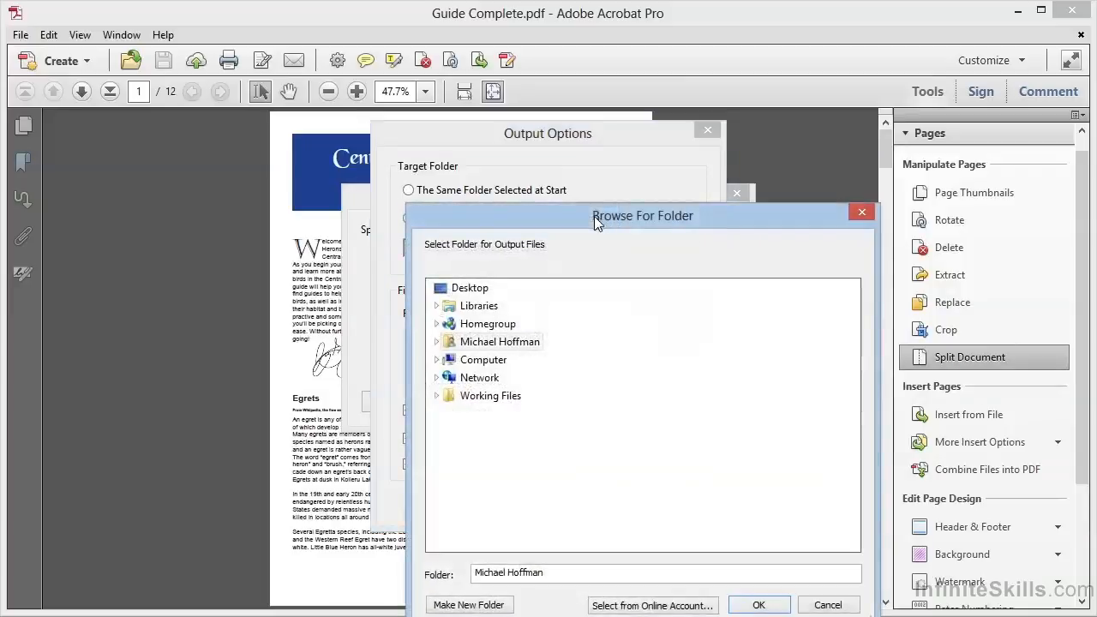
{"action": "left_click", "coordinate": [470, 292]}
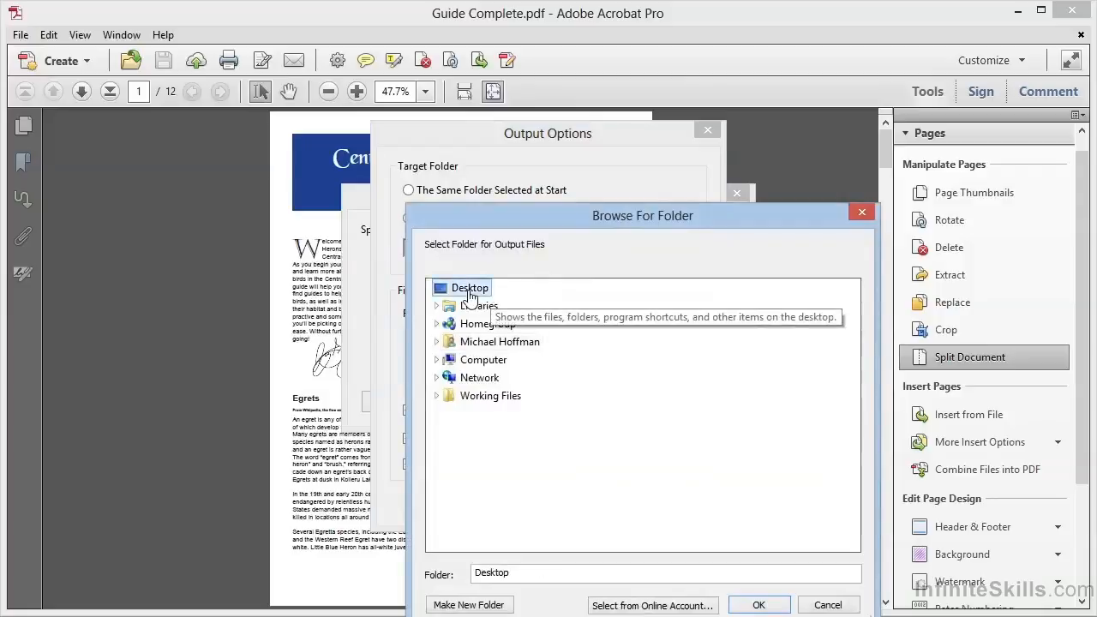
{"action": "left_click_drag", "start_coordinate": [563, 224], "coordinate": [467, 117]}
{"action": "left_click", "coordinate": [373, 499]}
{"action": "type", "text": "Parts"}
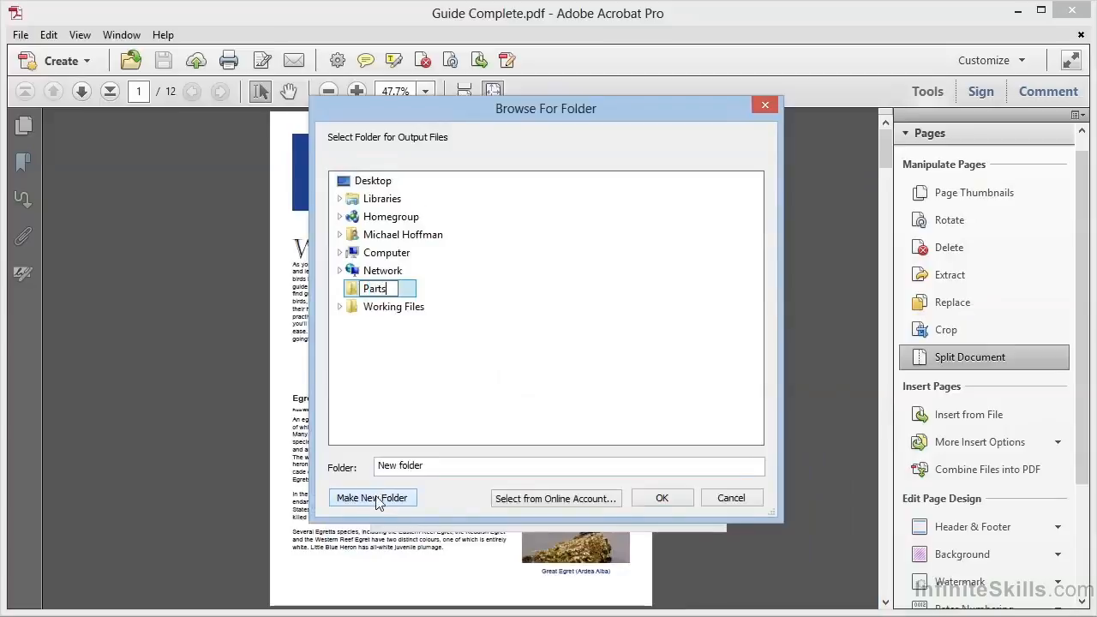
{"action": "key", "text": "Return"}
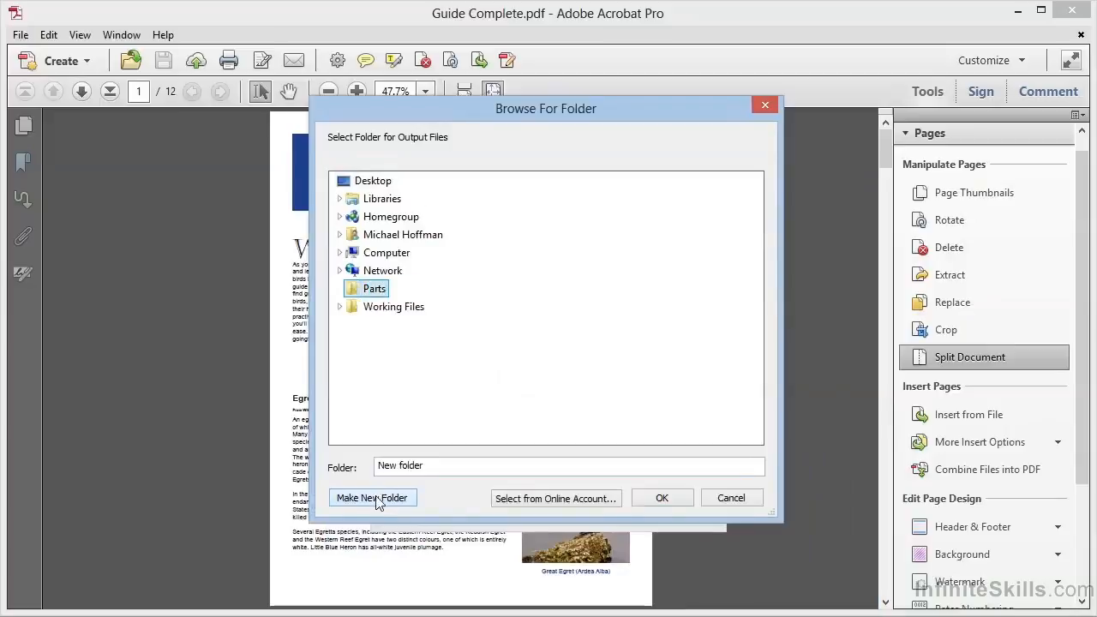
{"action": "left_click", "coordinate": [665, 499]}
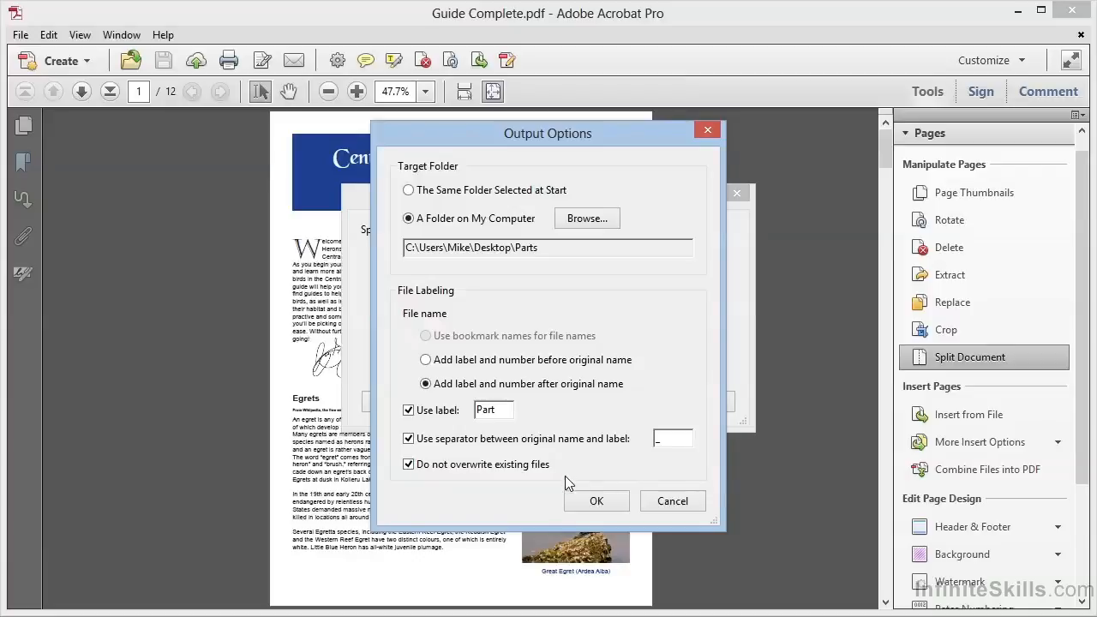
Step: Run the one-page split into 12 documents, dismiss the message, and minimize Acrobat
{"action": "left_click", "coordinate": [595, 502]}
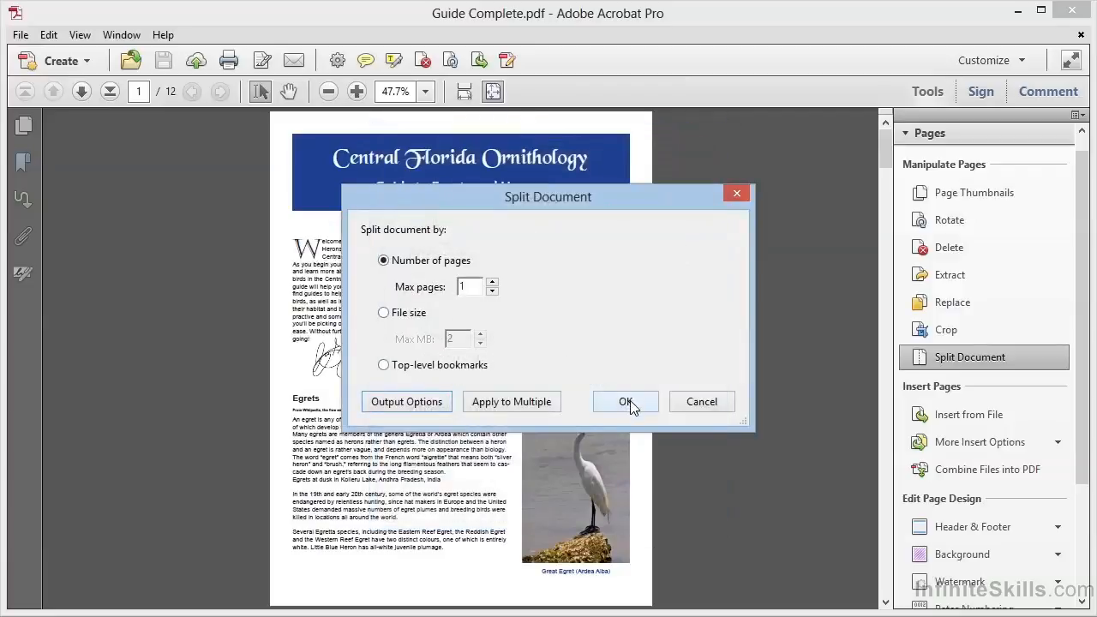
{"action": "left_click", "coordinate": [630, 401]}
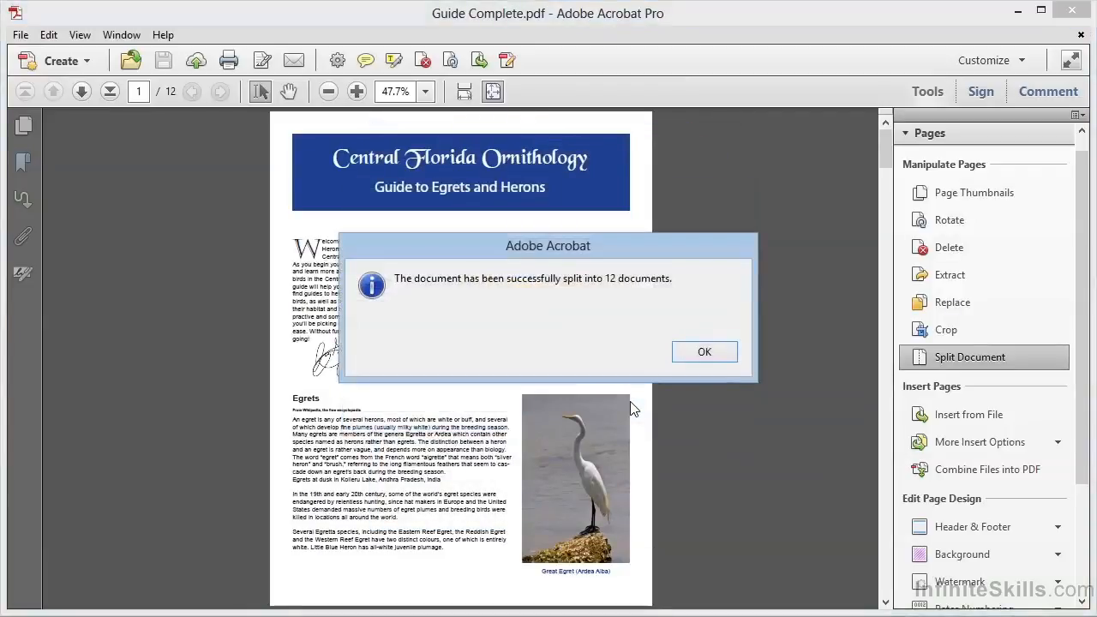
{"action": "left_click", "coordinate": [705, 354]}
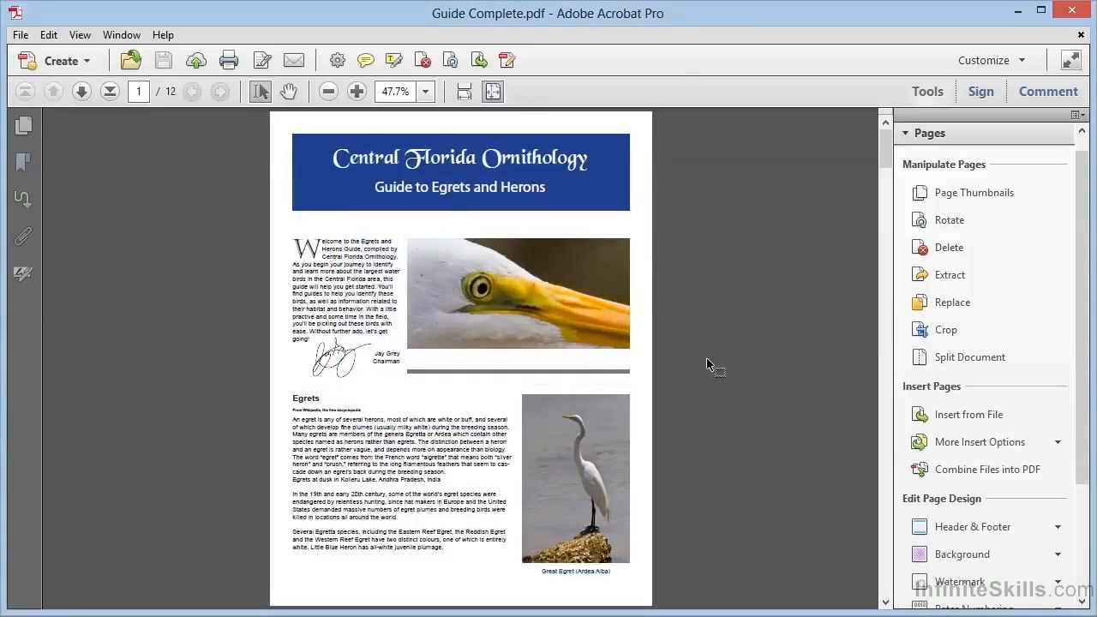
{"action": "left_click", "coordinate": [1017, 10]}
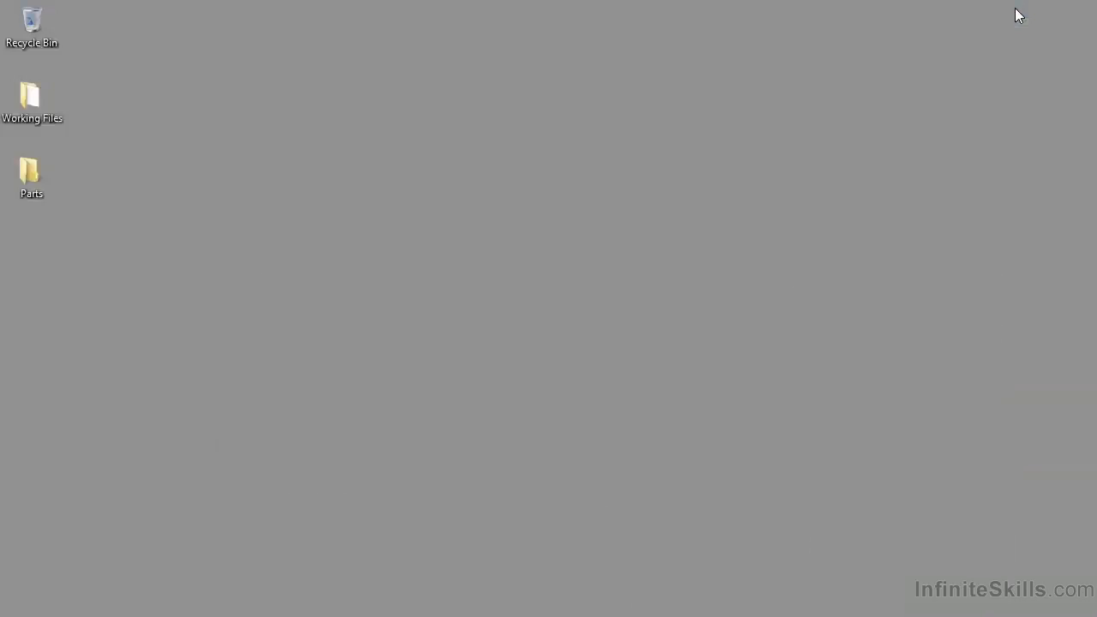
Step: Open Guide Complete_Part1.pdf from the Parts folder, then list Acrobat's open documents
{"action": "double_click", "coordinate": [32, 183]}
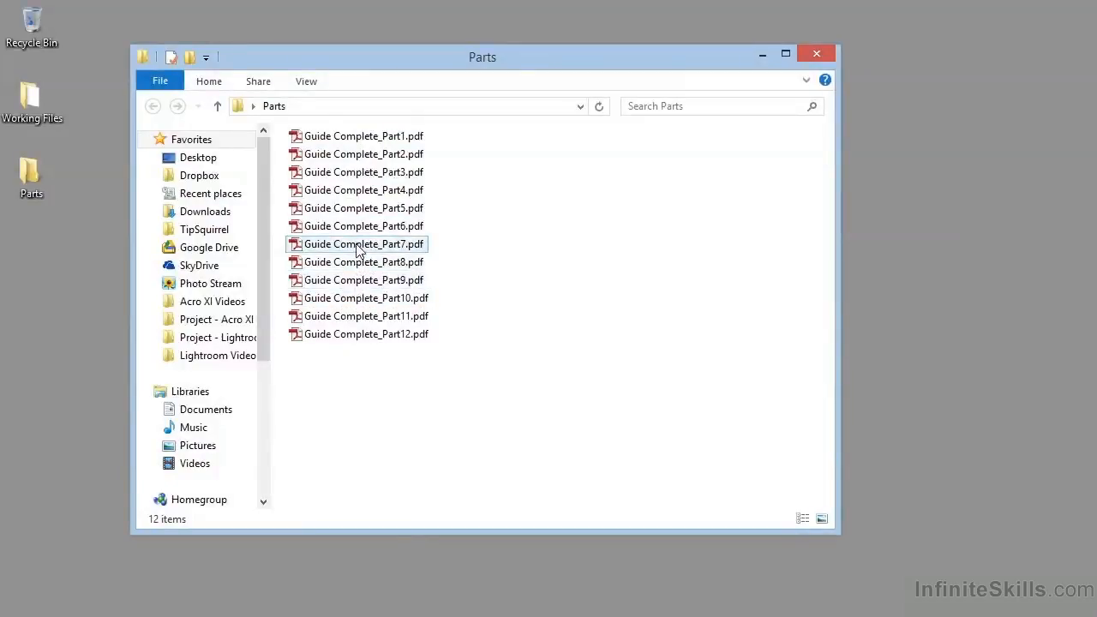
{"action": "double_click", "coordinate": [364, 139]}
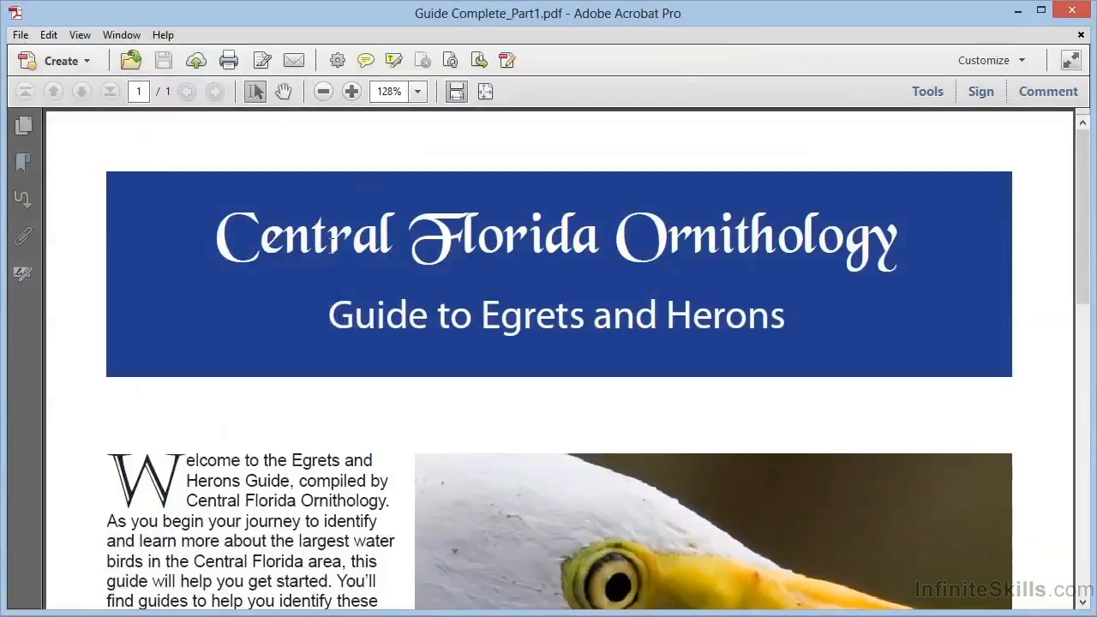
{"action": "left_click", "coordinate": [125, 36]}
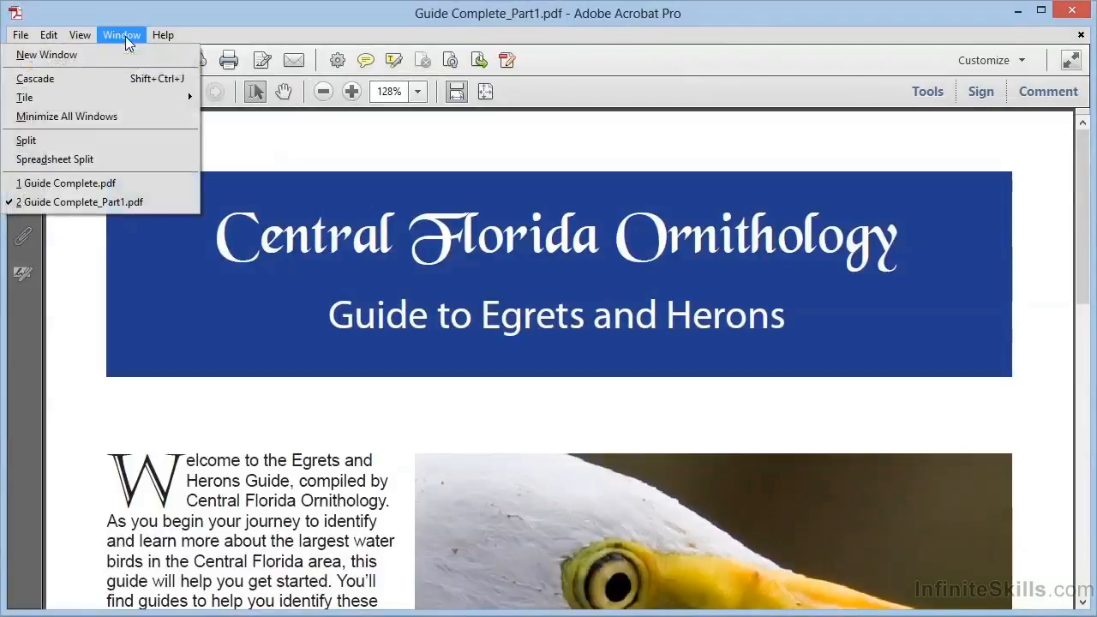
Step: Return to Guide Complete.pdf, expand the Herons, Egrets and Night Herons bookmarks, and reopen Split Document
{"action": "left_click", "coordinate": [96, 183]}
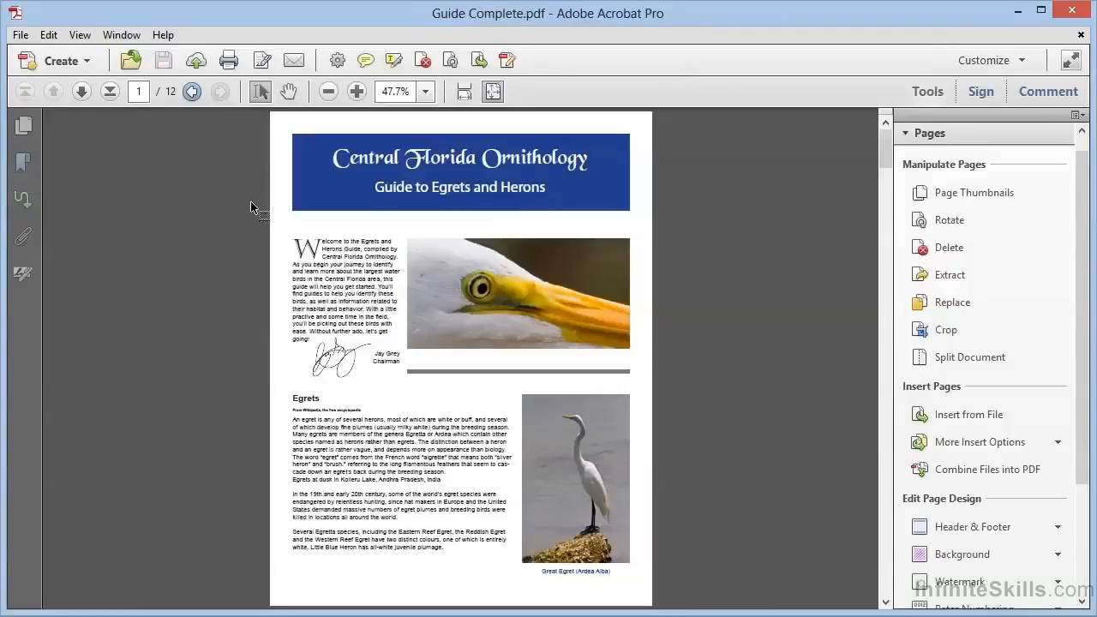
{"action": "left_click", "coordinate": [24, 162]}
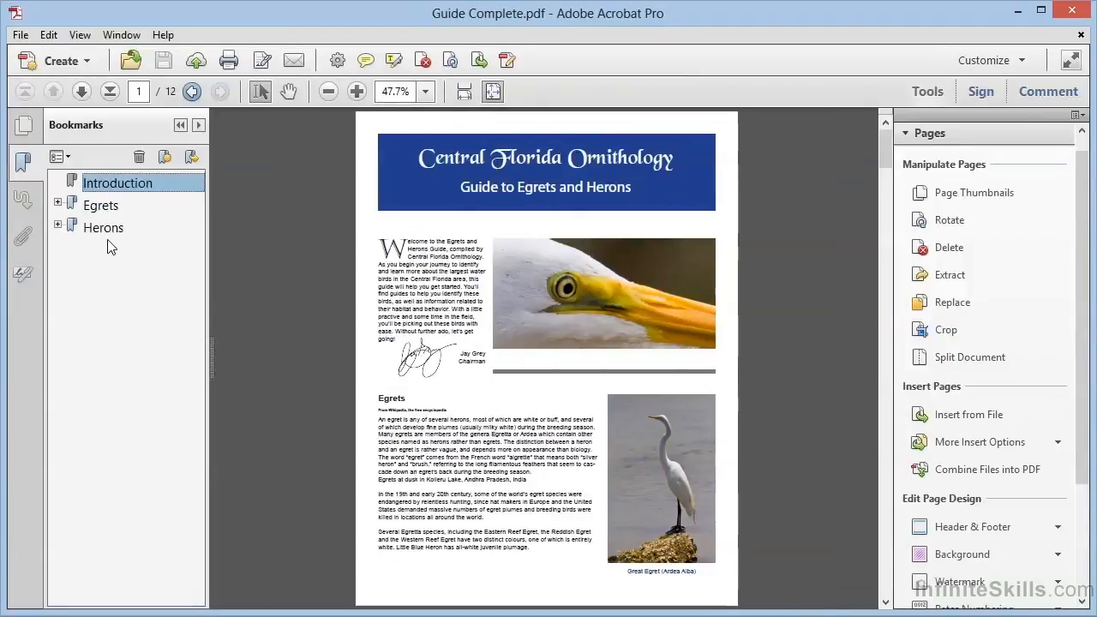
{"action": "left_click", "coordinate": [58, 226]}
{"action": "left_click", "coordinate": [58, 203]}
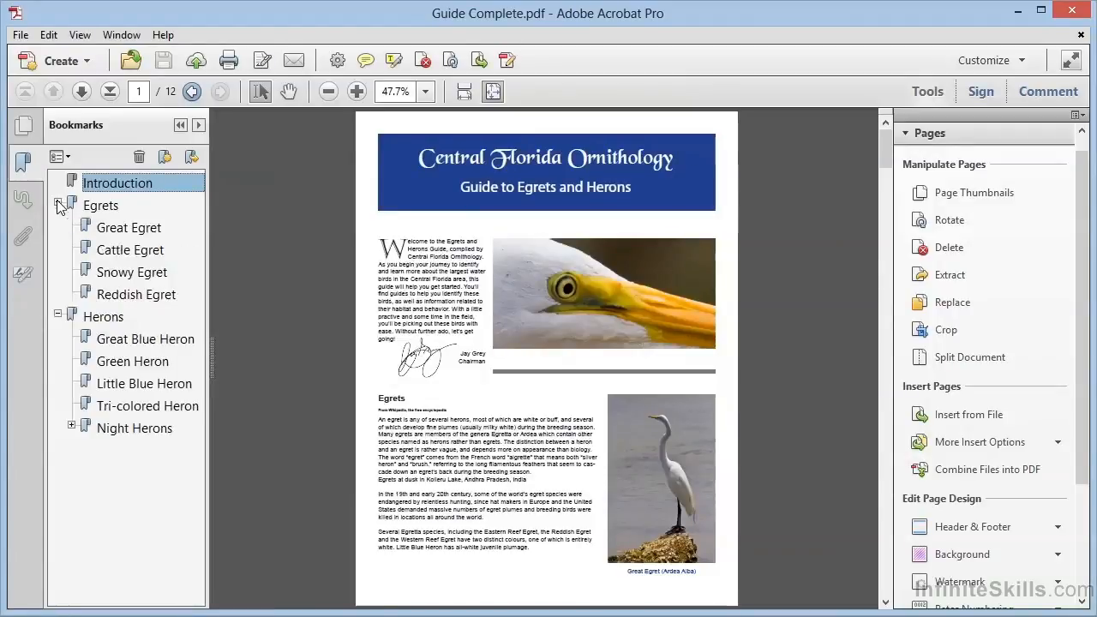
{"action": "left_click", "coordinate": [72, 426]}
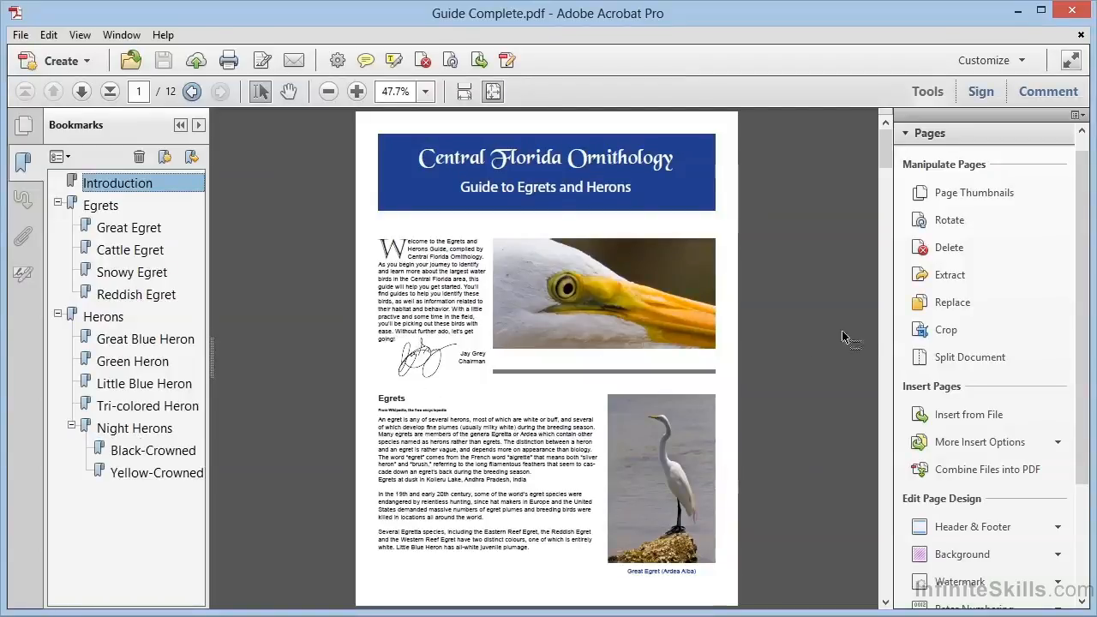
{"action": "left_click", "coordinate": [947, 360]}
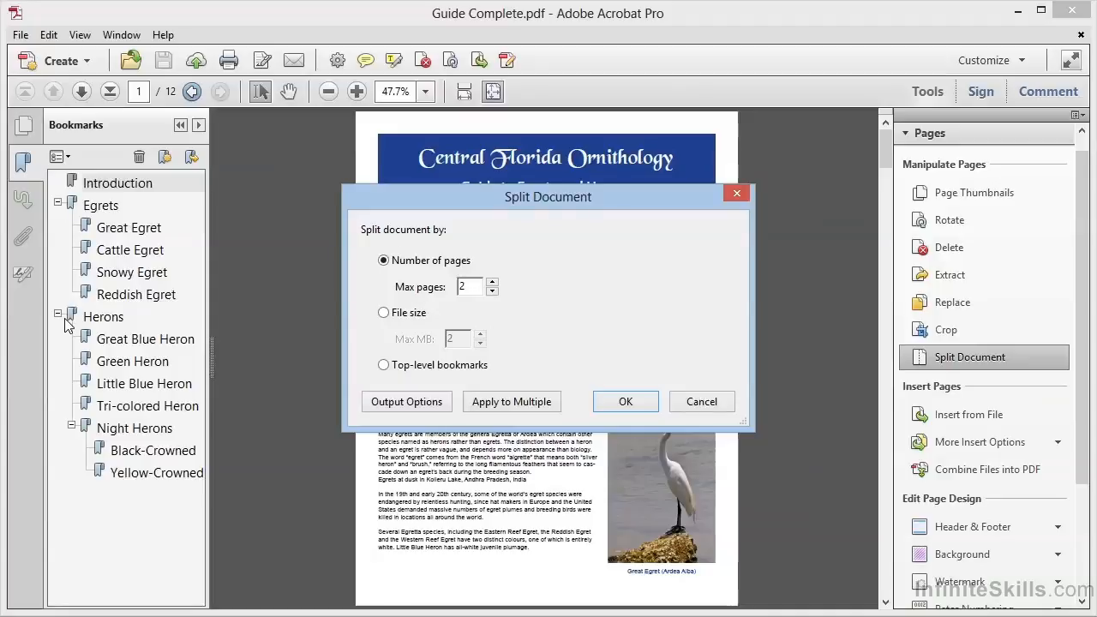
Step: Choose Top-level bookmarks and set the output to a new Split folder on the Desktop
{"action": "left_click", "coordinate": [383, 366]}
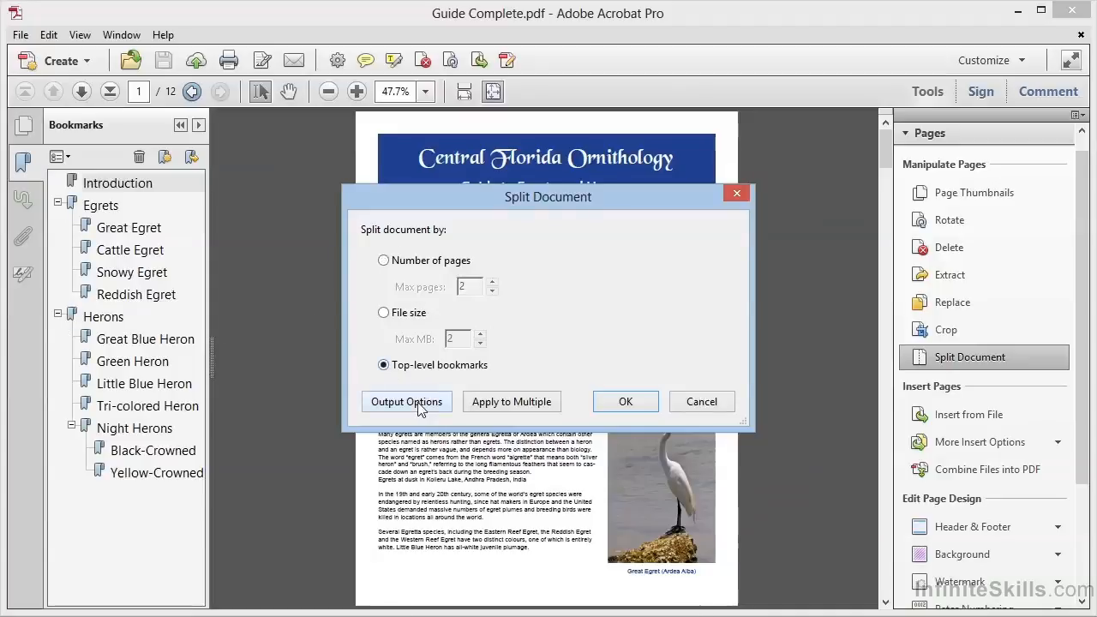
{"action": "left_click", "coordinate": [418, 403]}
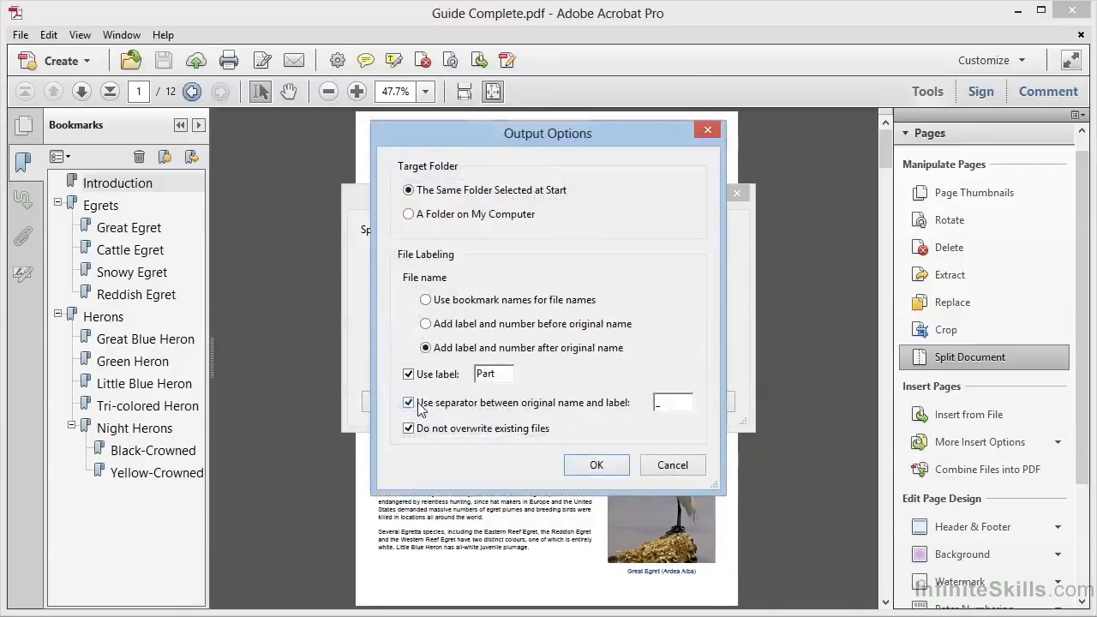
{"action": "left_click", "coordinate": [431, 216]}
{"action": "left_click", "coordinate": [587, 218]}
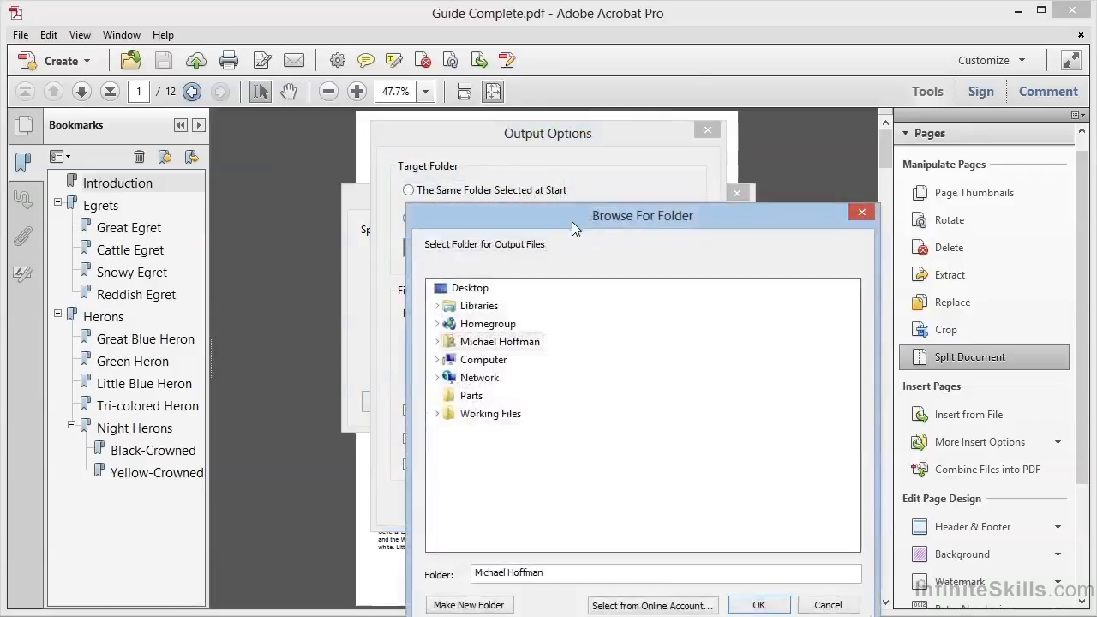
{"action": "left_click", "coordinate": [477, 289]}
{"action": "left_click_drag", "start_coordinate": [596, 224], "coordinate": [523, 96]}
{"action": "left_click", "coordinate": [418, 483]}
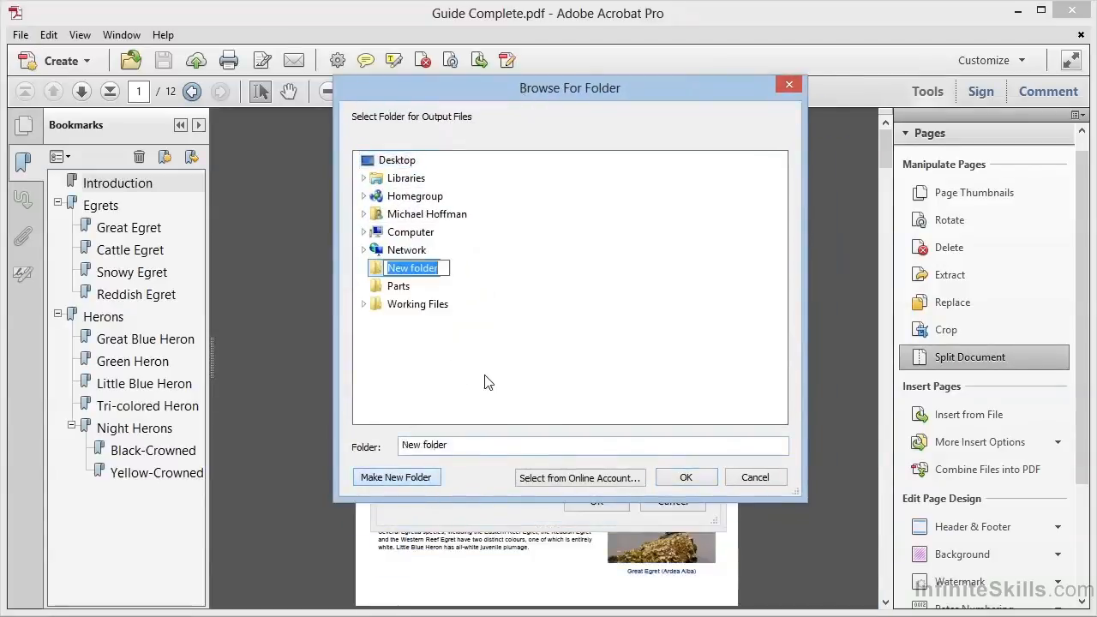
{"action": "type", "text": "Split"}
{"action": "key", "text": "Return"}
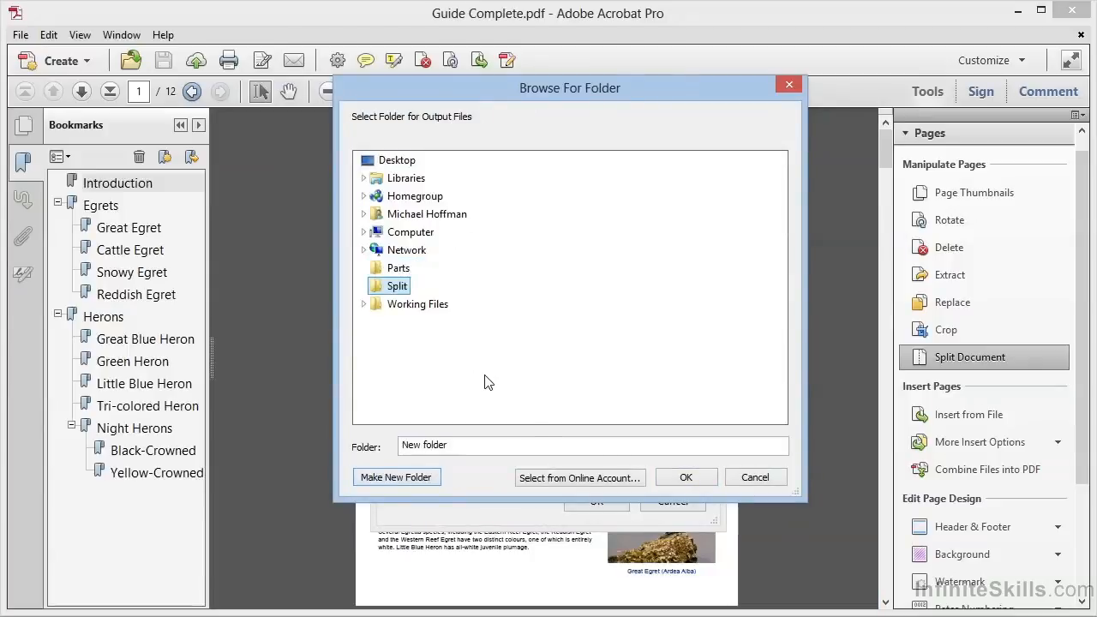
{"action": "left_click", "coordinate": [667, 477]}
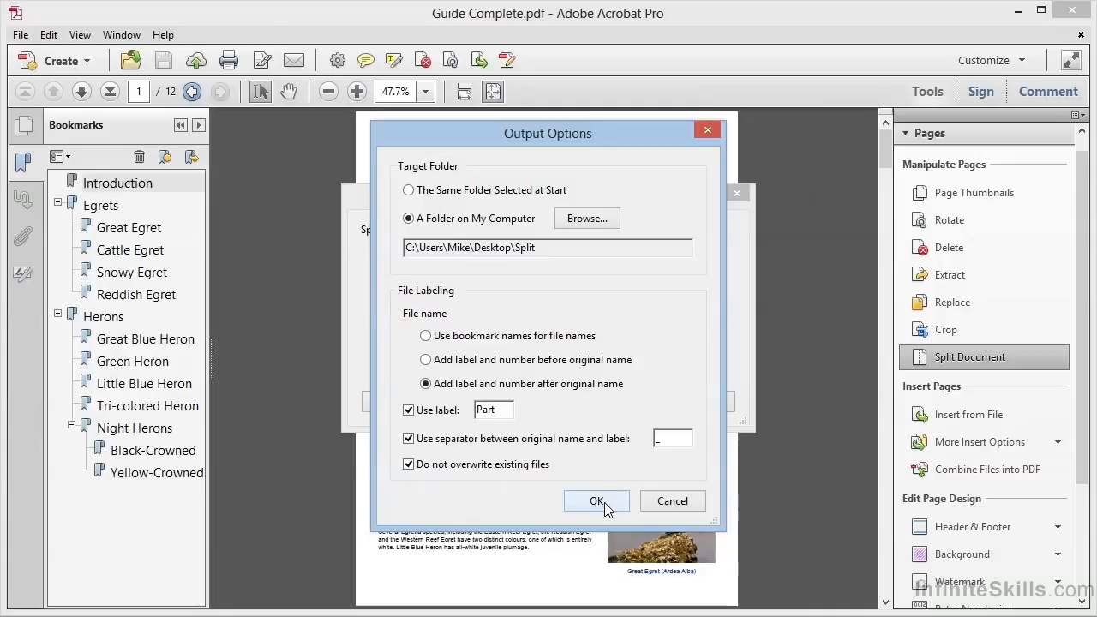
{"action": "left_click", "coordinate": [604, 502]}
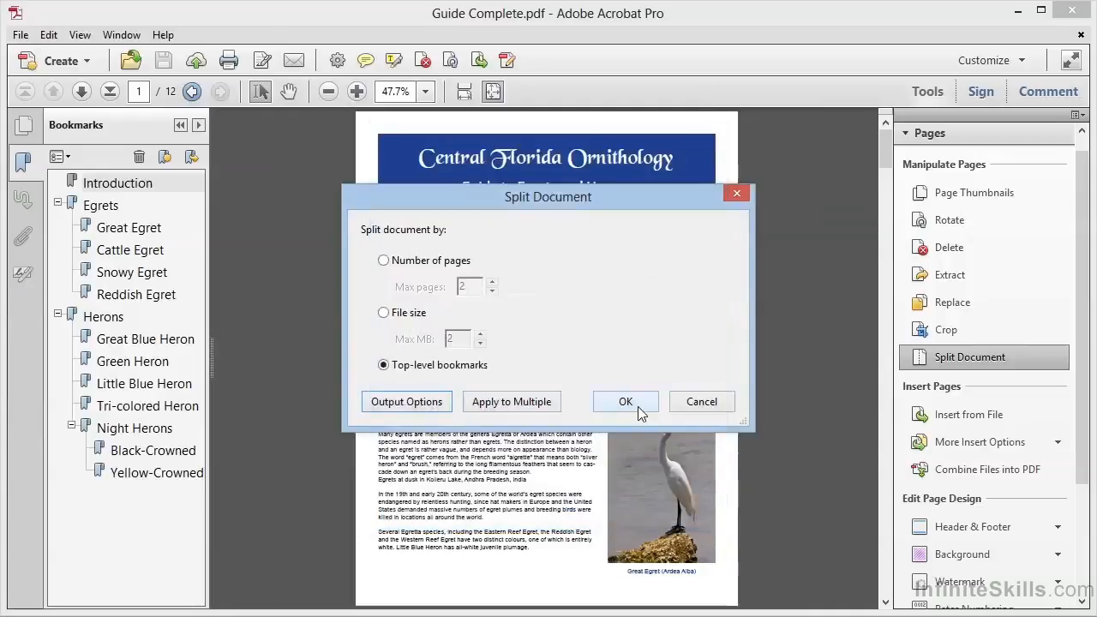
Step: Run the bookmark split into 3 documents, dismiss the success message, and minimize Acrobat
{"action": "left_click", "coordinate": [626, 402]}
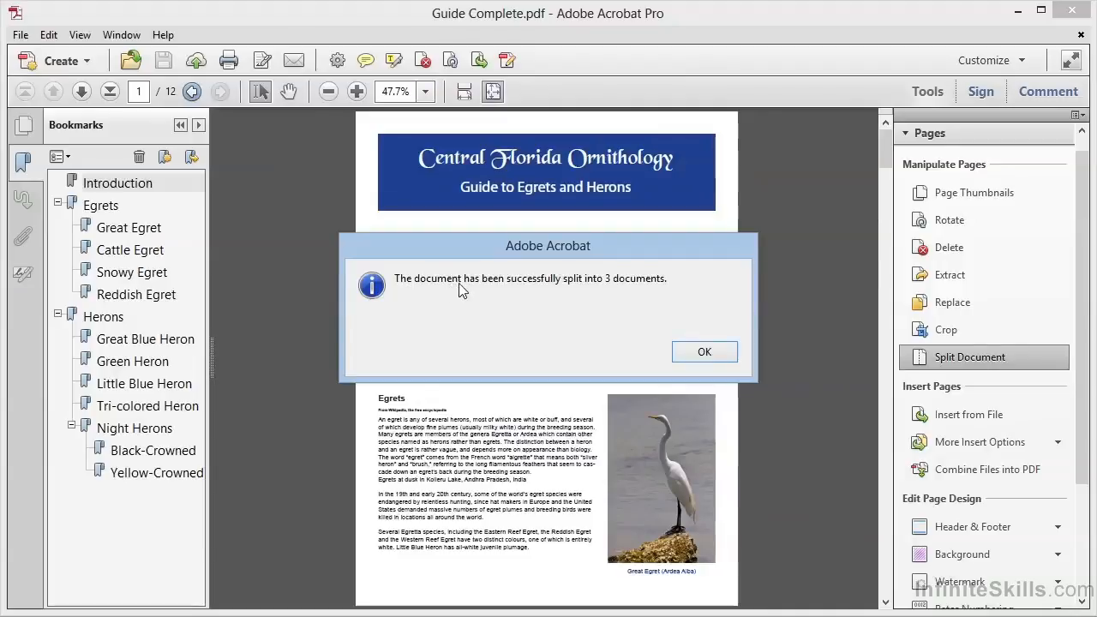
{"action": "left_click", "coordinate": [701, 351]}
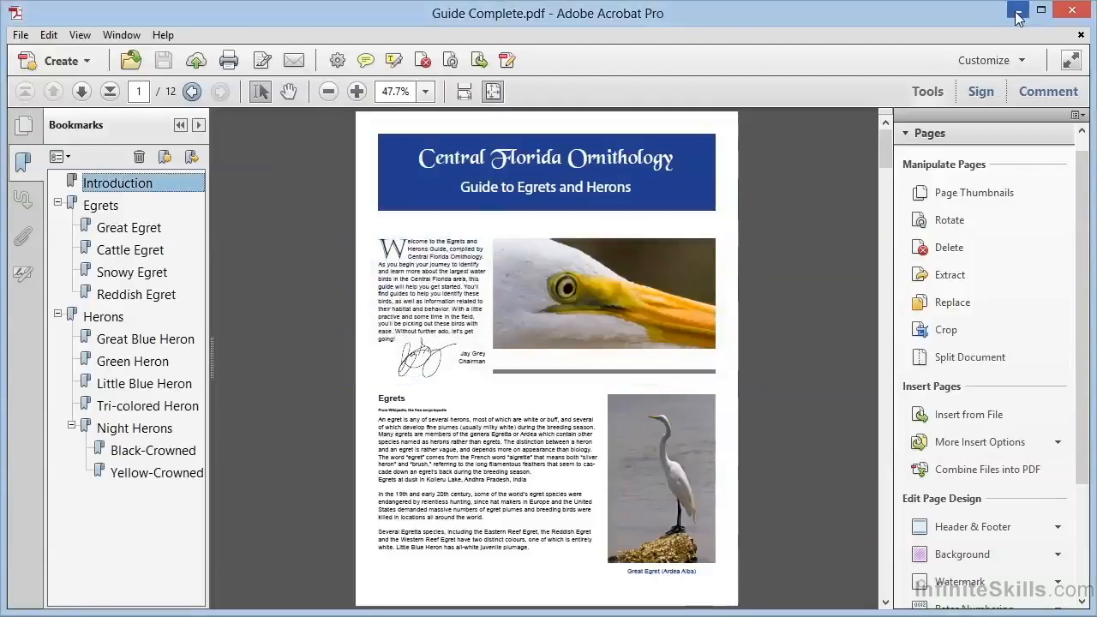
{"action": "left_click", "coordinate": [1018, 10]}
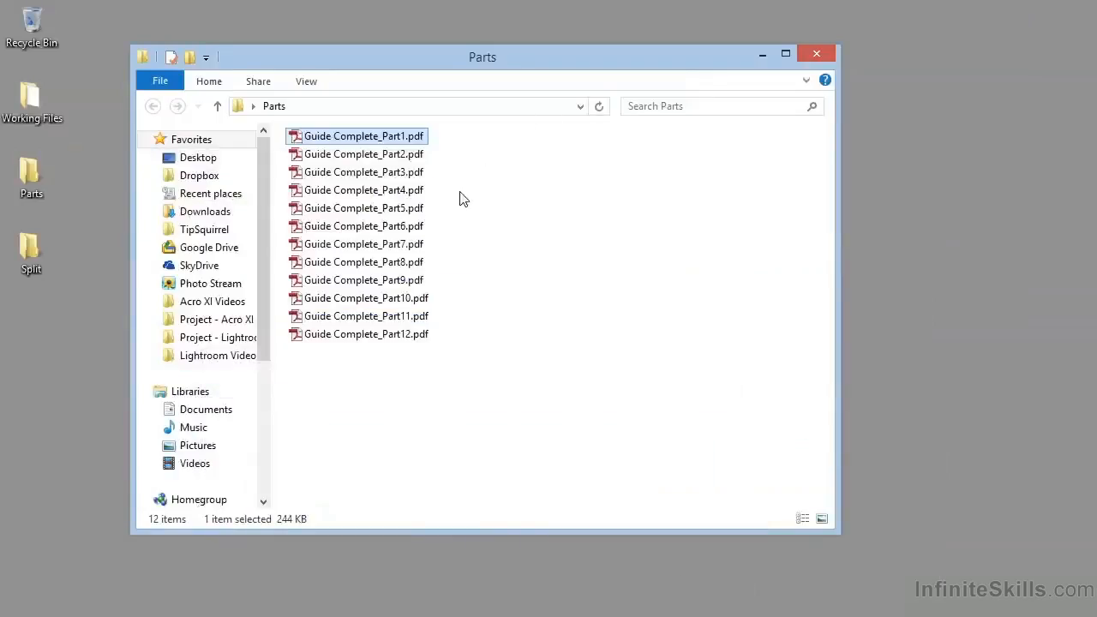
Step: Close the Parts window and open Guide Complete_Part1.pdf from the Split folder
{"action": "left_click", "coordinate": [819, 54]}
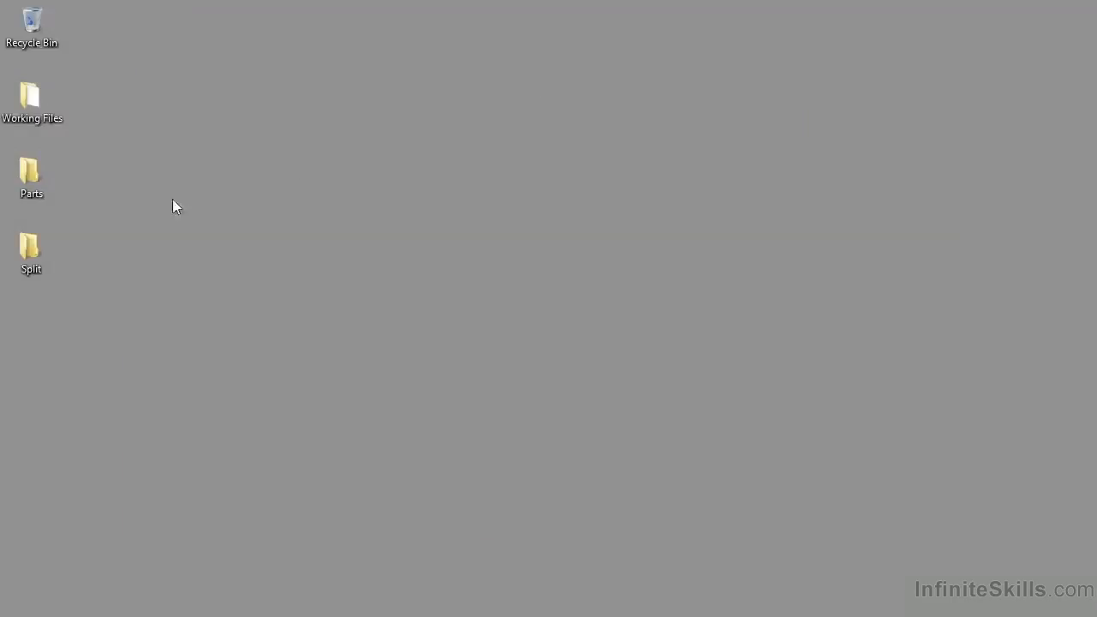
{"action": "double_click", "coordinate": [28, 249]}
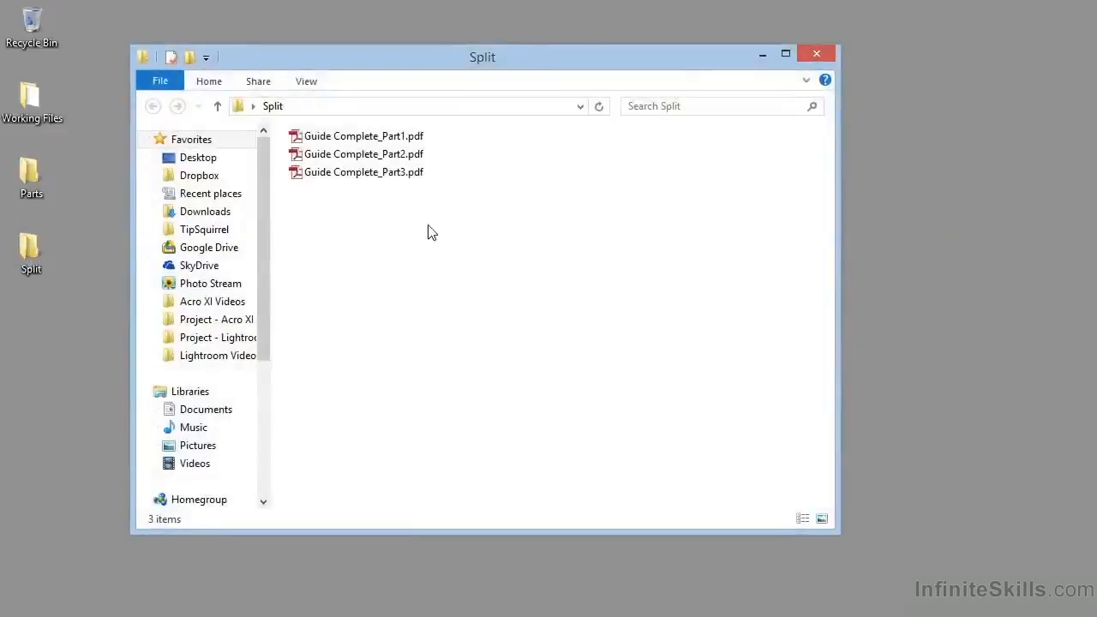
{"action": "double_click", "coordinate": [354, 137]}
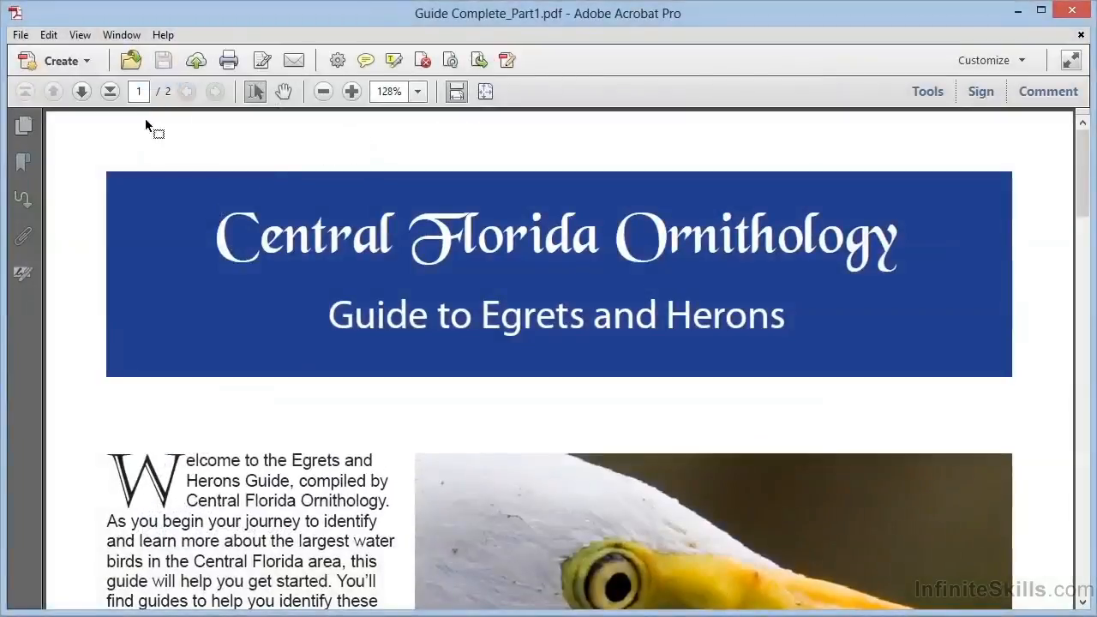
Step: Fit a full page of the two-page Part1, go to page 2, and show its bookmarks
{"action": "left_click", "coordinate": [485, 90]}
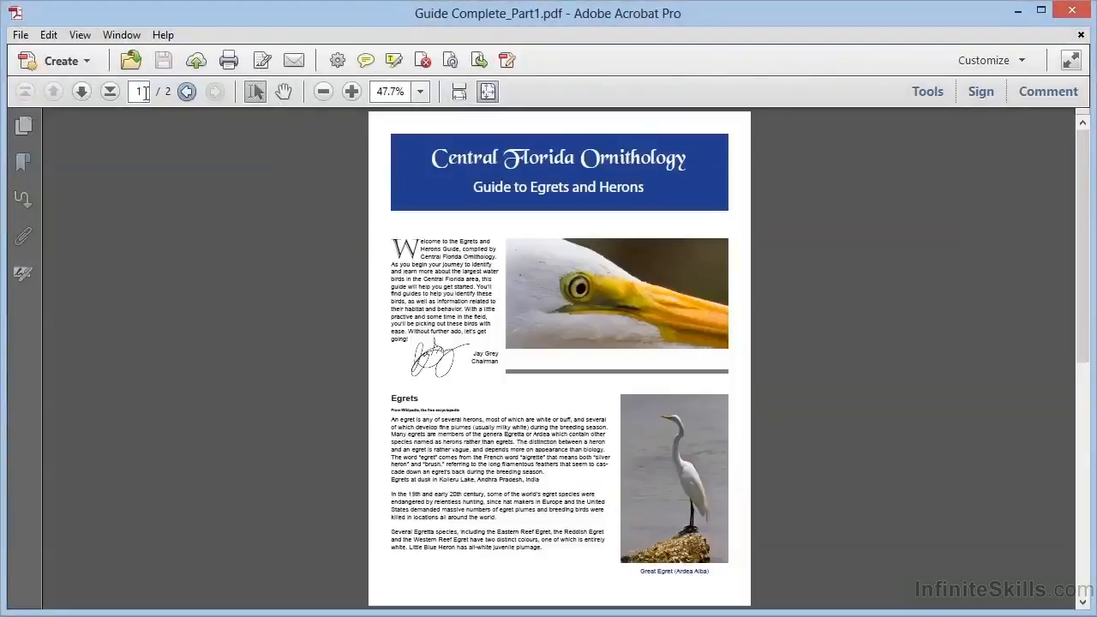
{"action": "left_click", "coordinate": [82, 91]}
{"action": "left_click", "coordinate": [22, 163]}
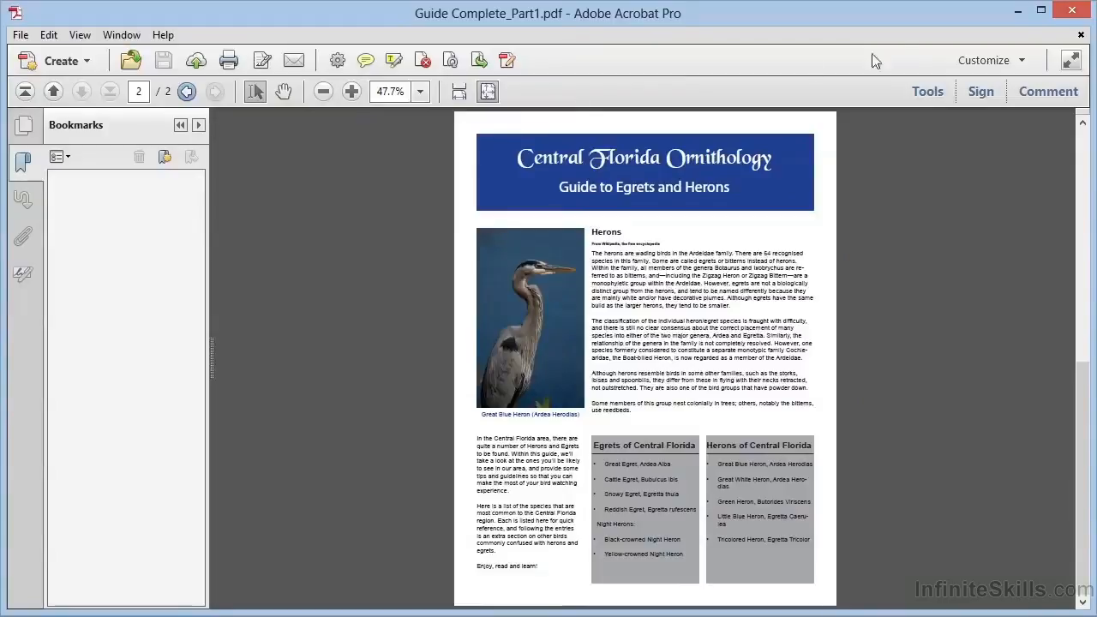
Step: Close Part1, open Guide Complete_Part2.pdf, page to Snowy Egret, and check its bookmarks
{"action": "left_click", "coordinate": [1072, 10]}
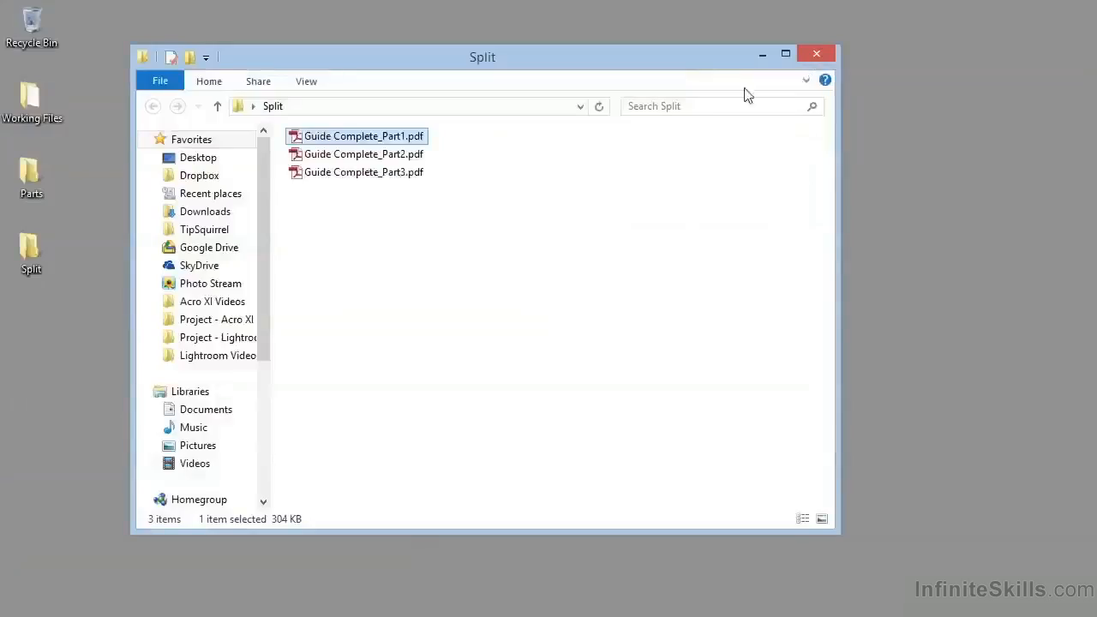
{"action": "double_click", "coordinate": [377, 155]}
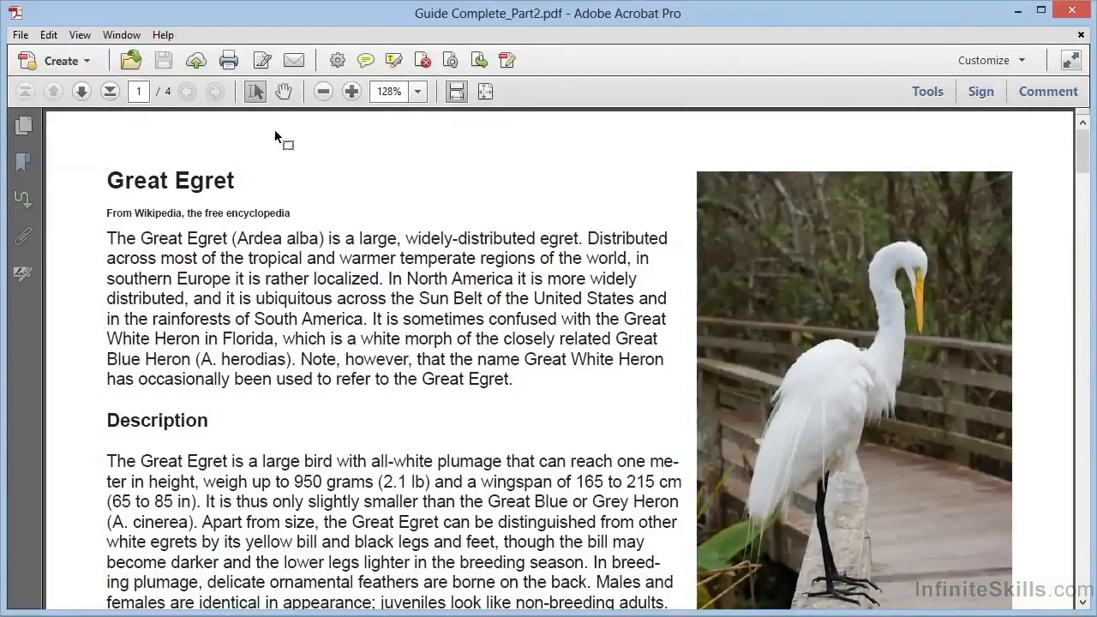
{"action": "left_click", "coordinate": [82, 91]}
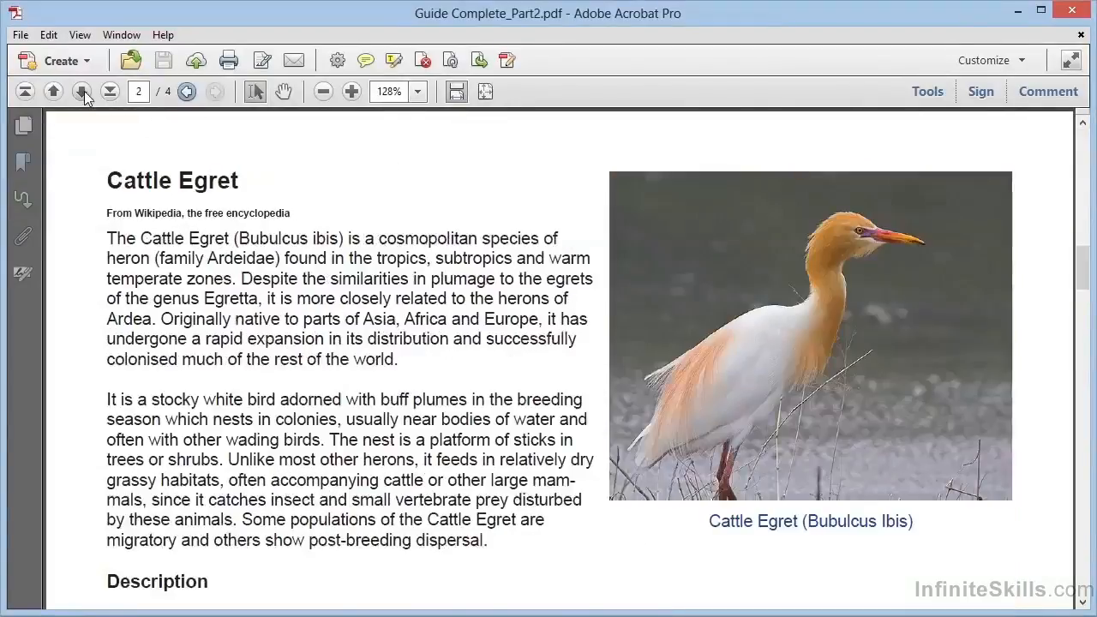
{"action": "left_click", "coordinate": [82, 91]}
{"action": "left_click", "coordinate": [23, 162]}
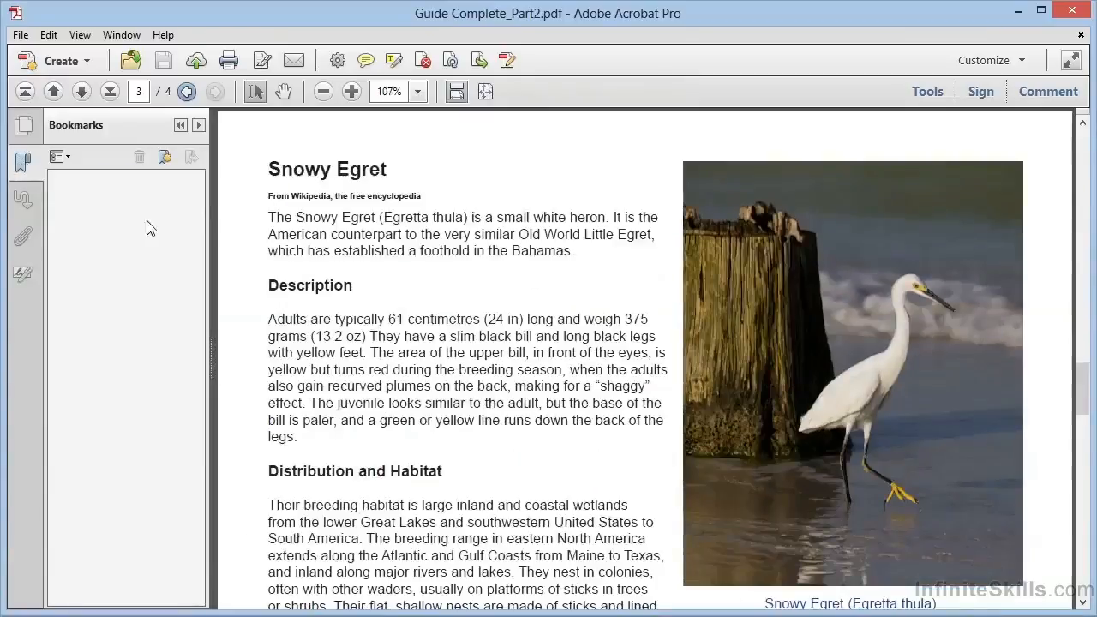